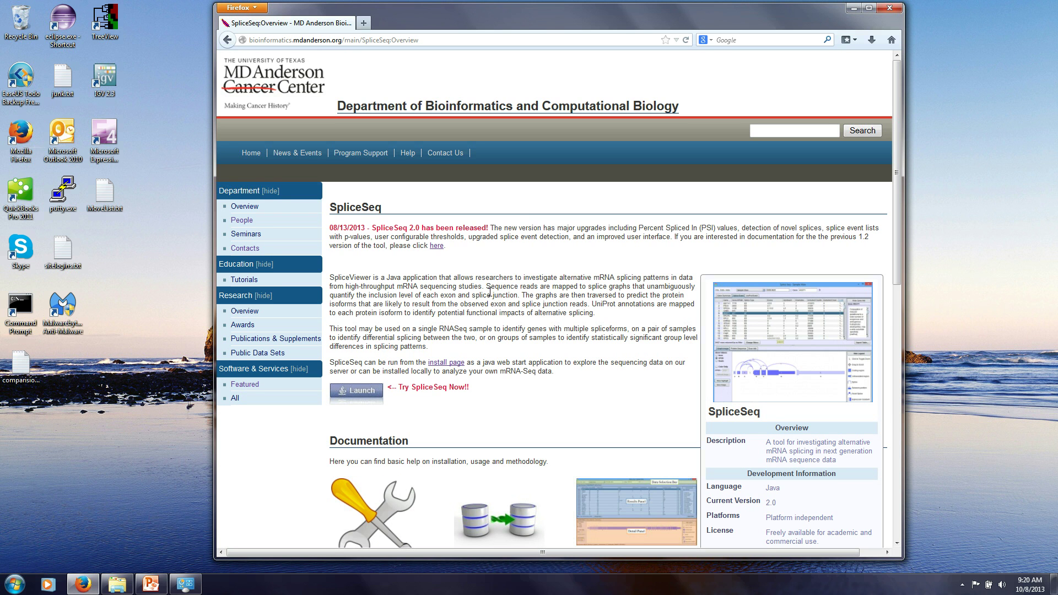
- Launch SpliceSeq from its overview page with Java Web Start, accepting the security risk to run the application
scroll(489, 292, down, 8)
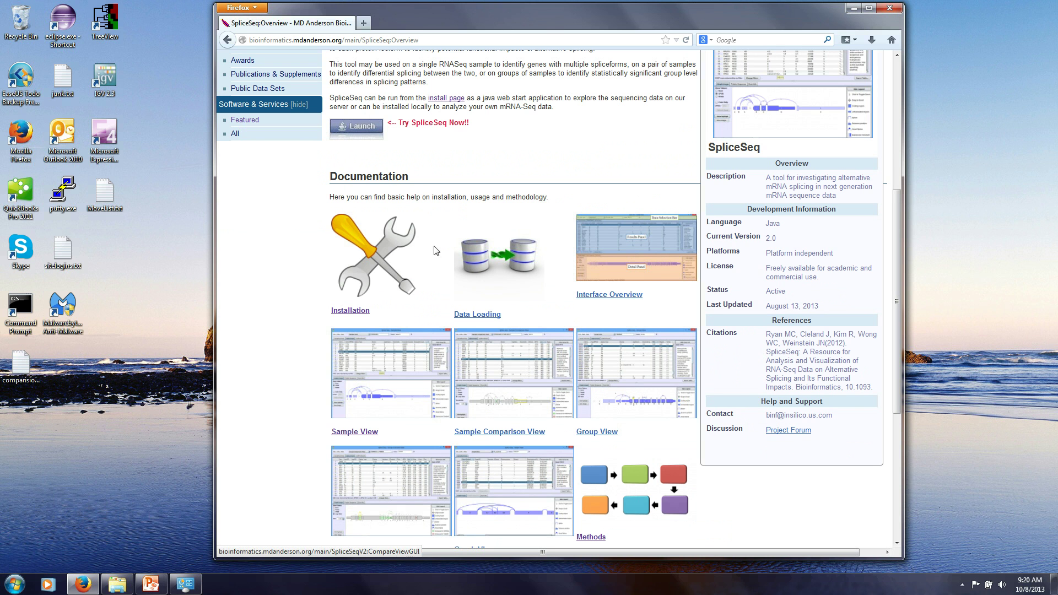
scroll(546, 267, up, 8)
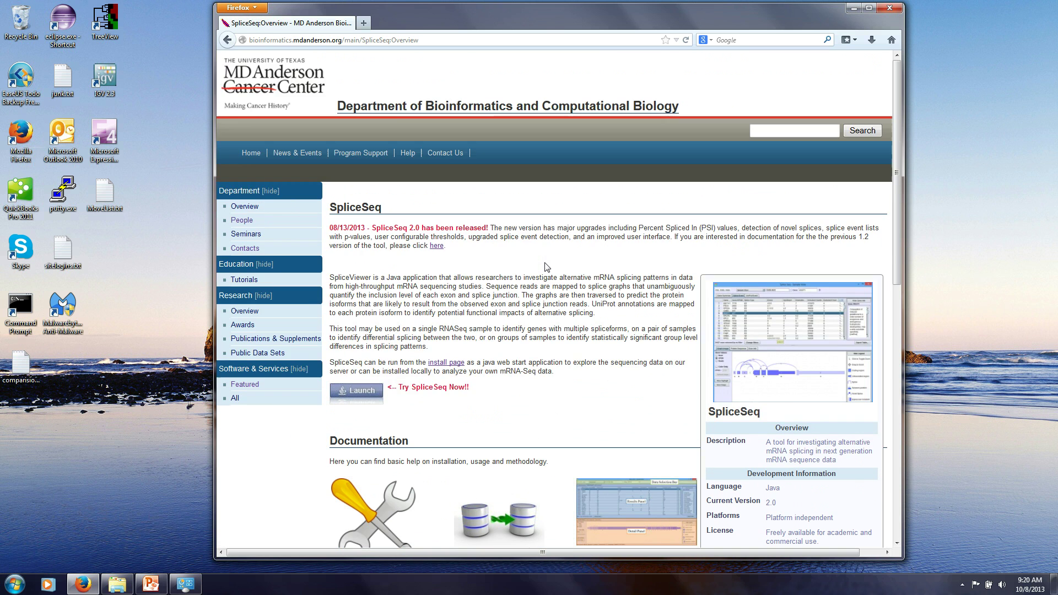
click(346, 393)
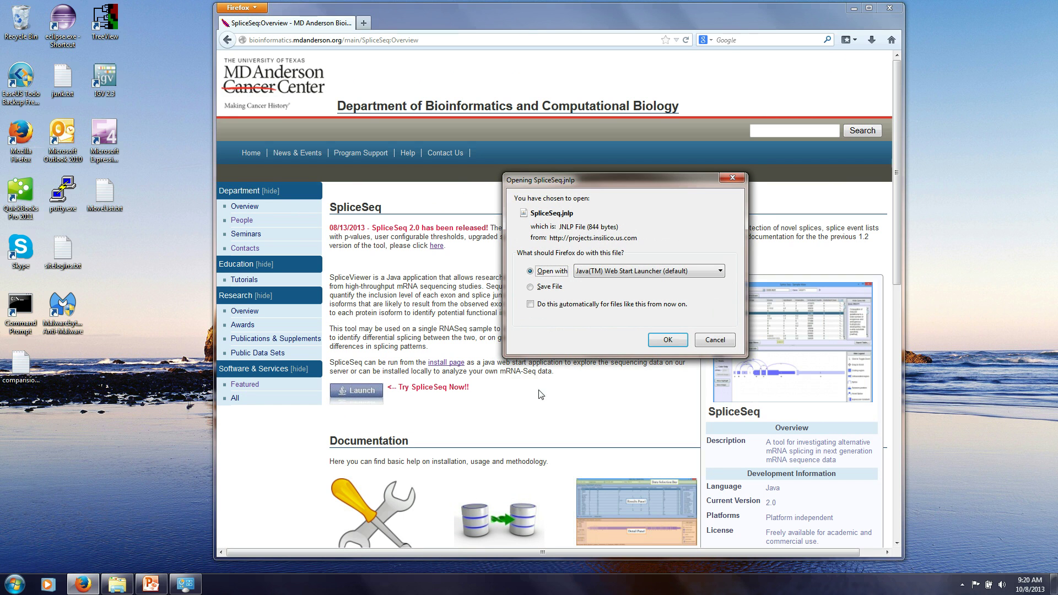
click(667, 339)
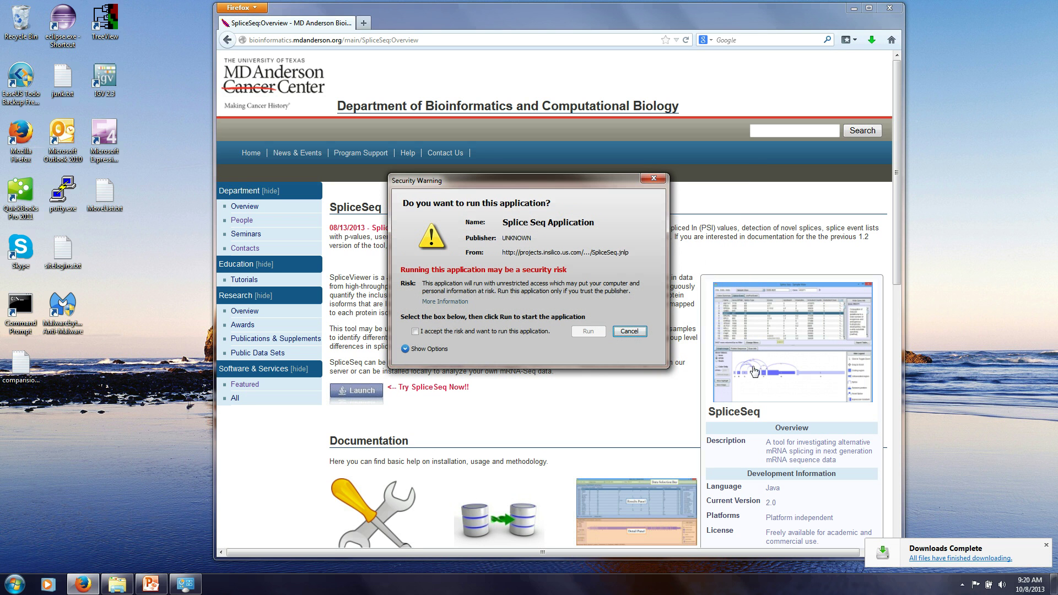
click(415, 332)
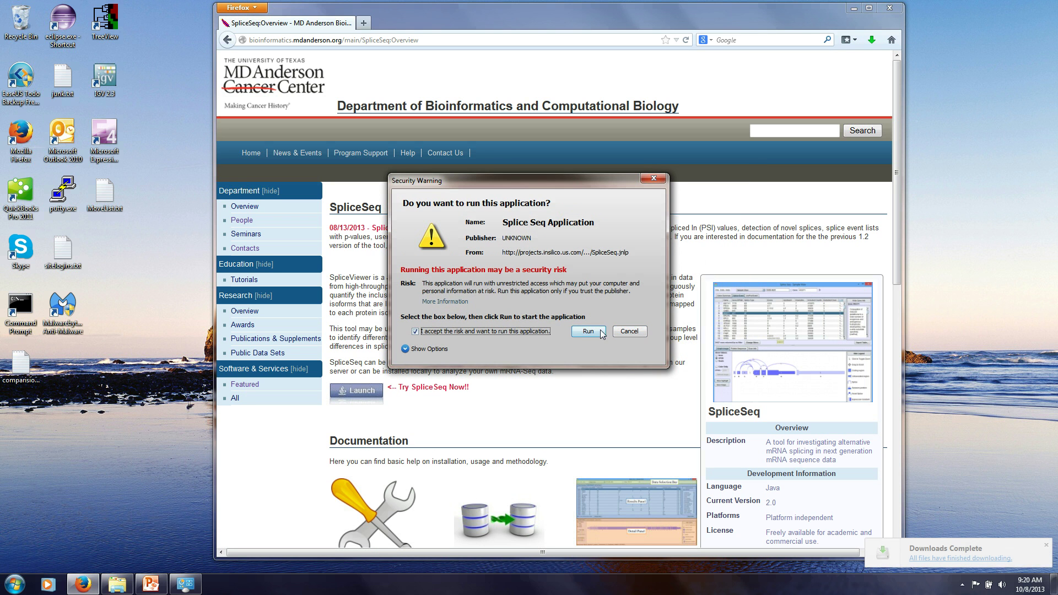
click(601, 331)
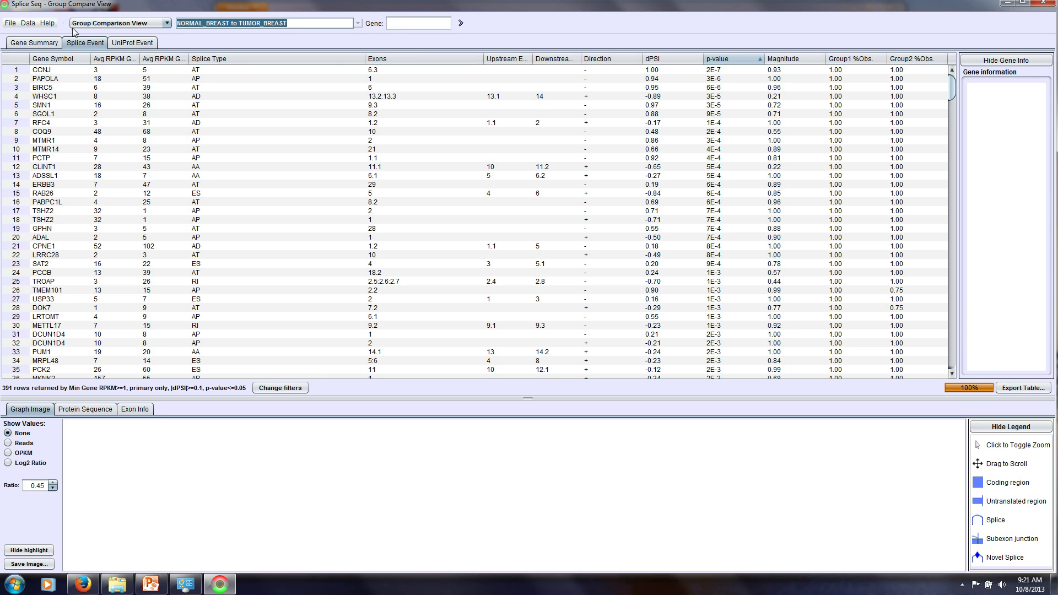
- Switch from the group comparison to Sample View and show the gene summary table
click(168, 25)
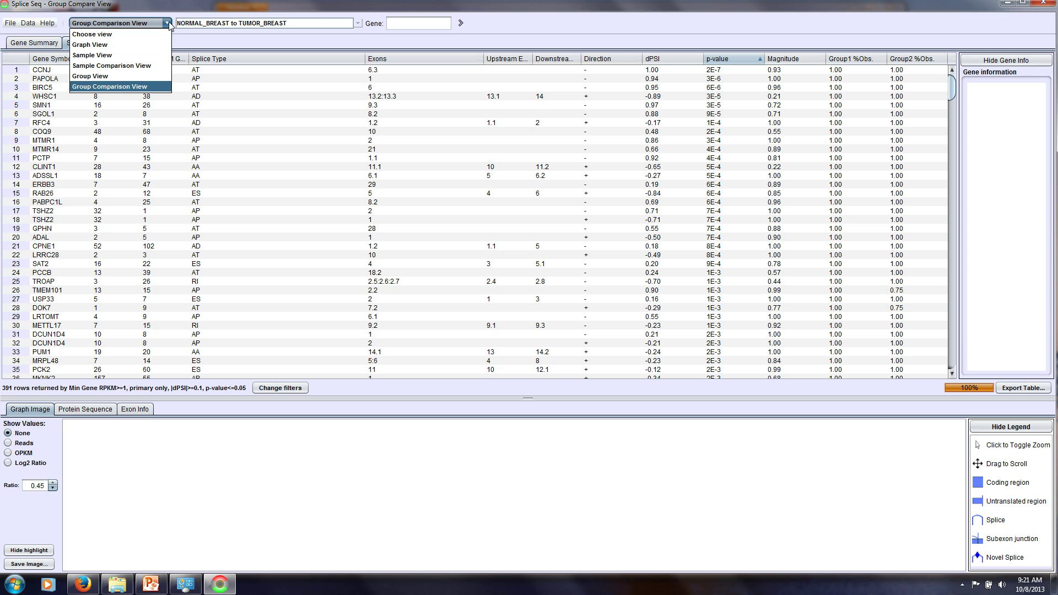
click(111, 56)
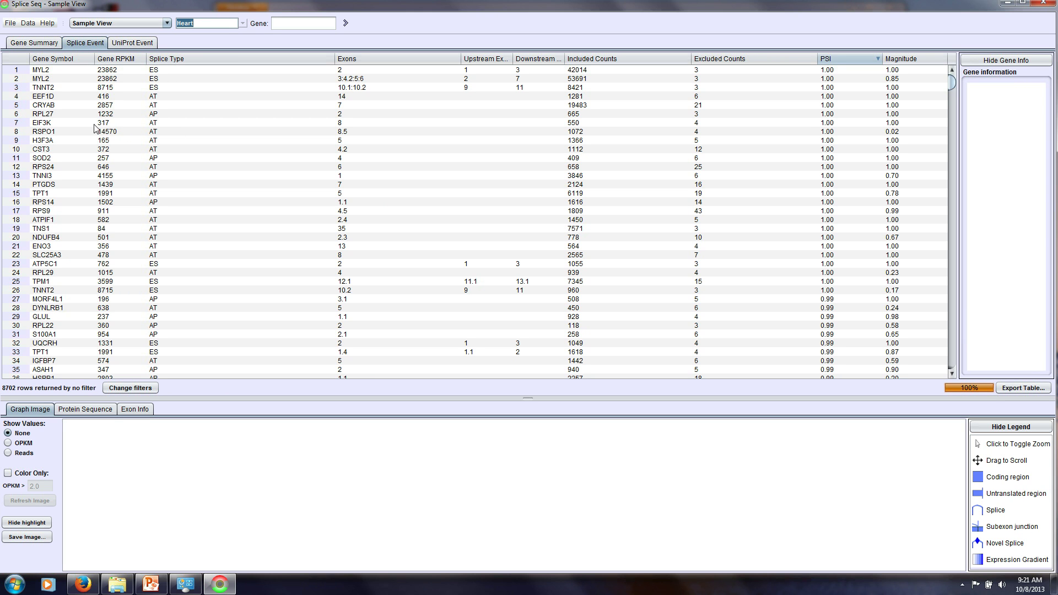
click(39, 46)
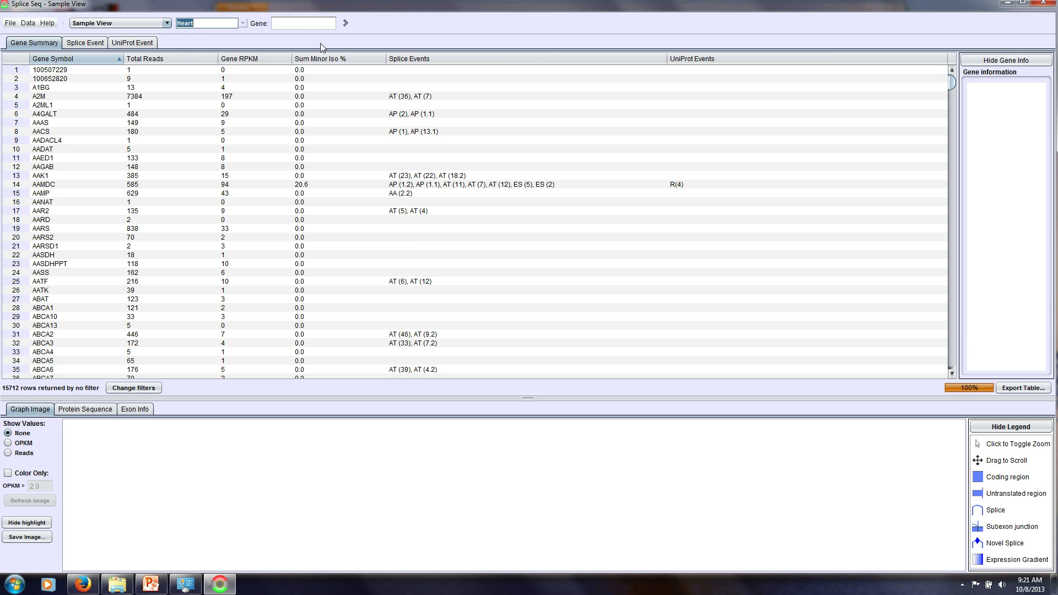
- Look through the samples in the Burge folder and choose the Heart sample
click(308, 25)
click(243, 25)
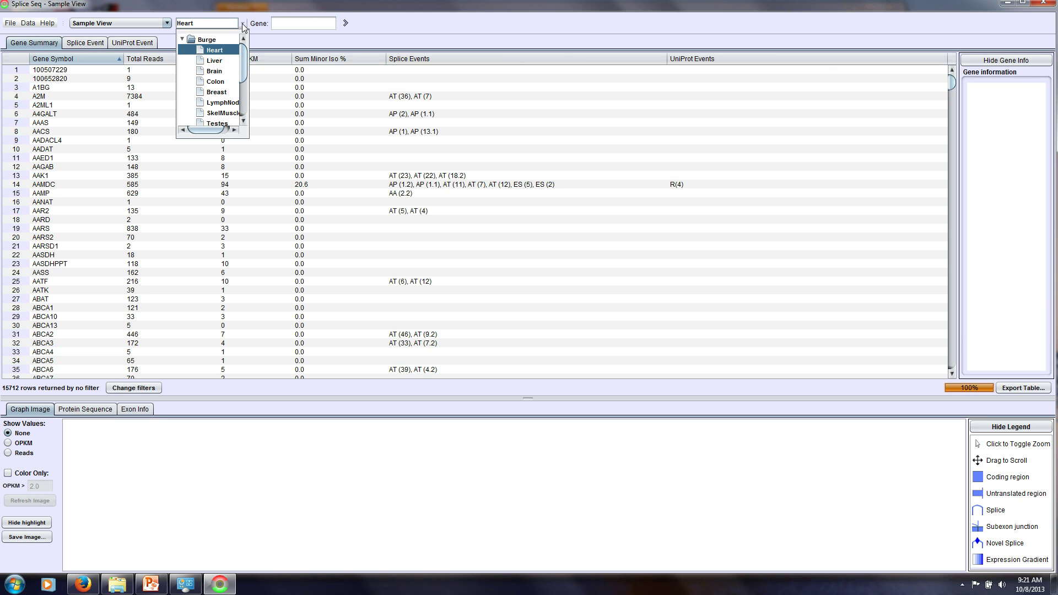
click(182, 40)
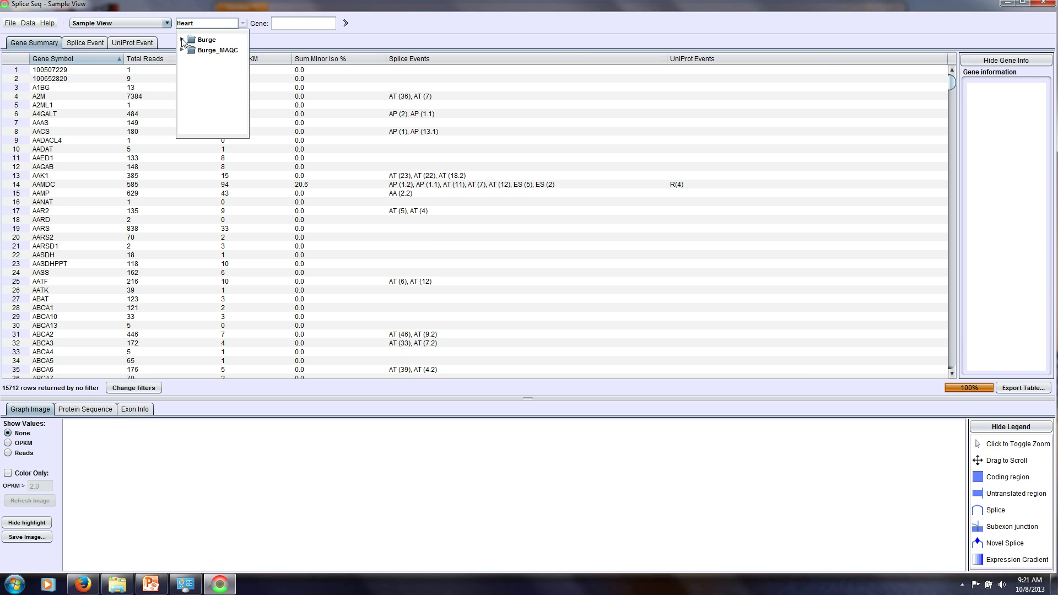
click(182, 40)
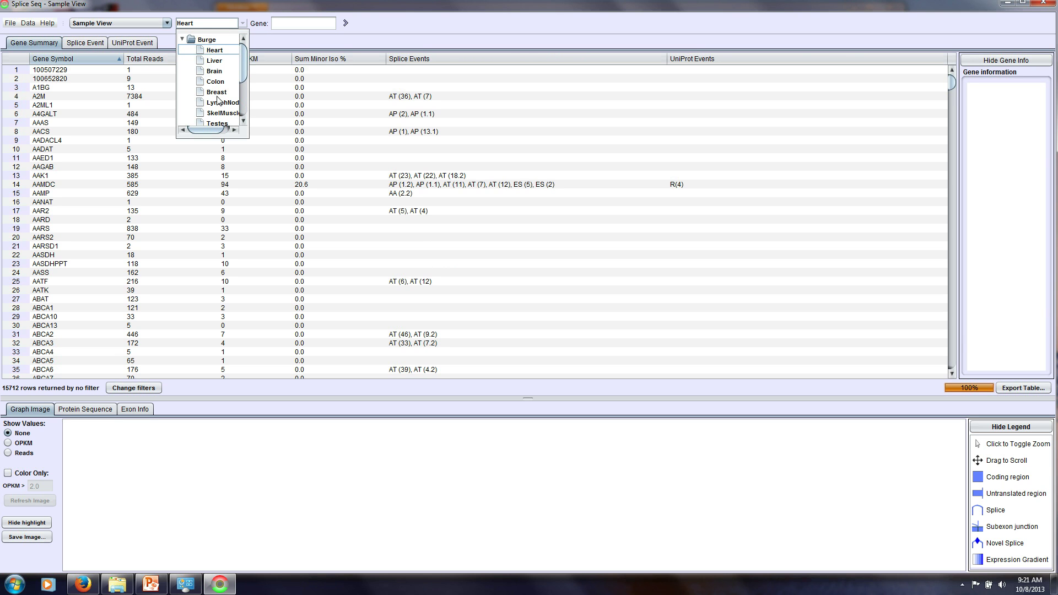
click(214, 54)
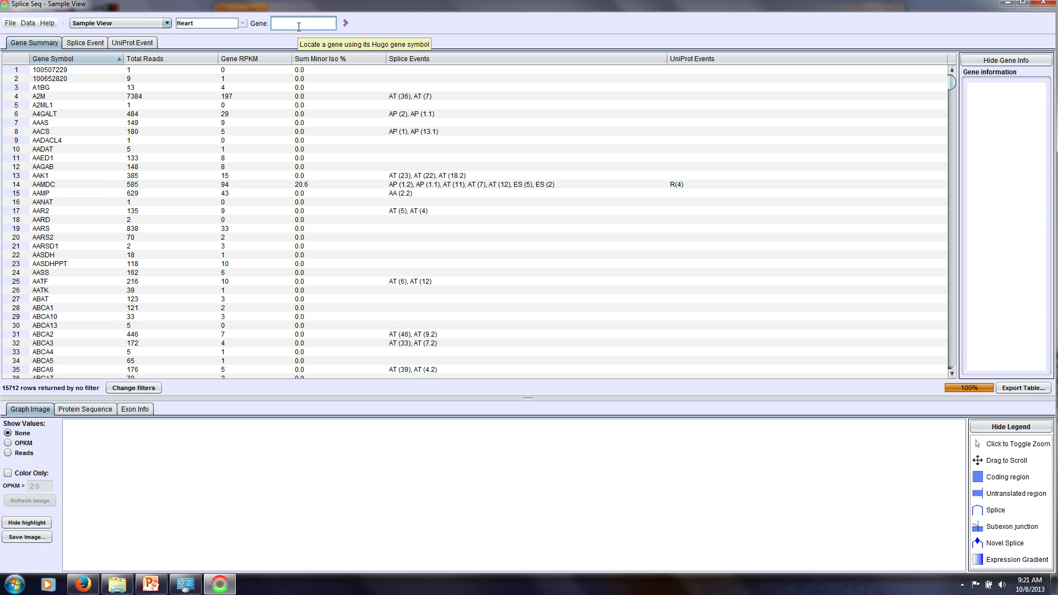
- Locate the gene SCHIP1 in the Heart sample and inspect its splice graph both enlarged and at full extent
text(HIP1)
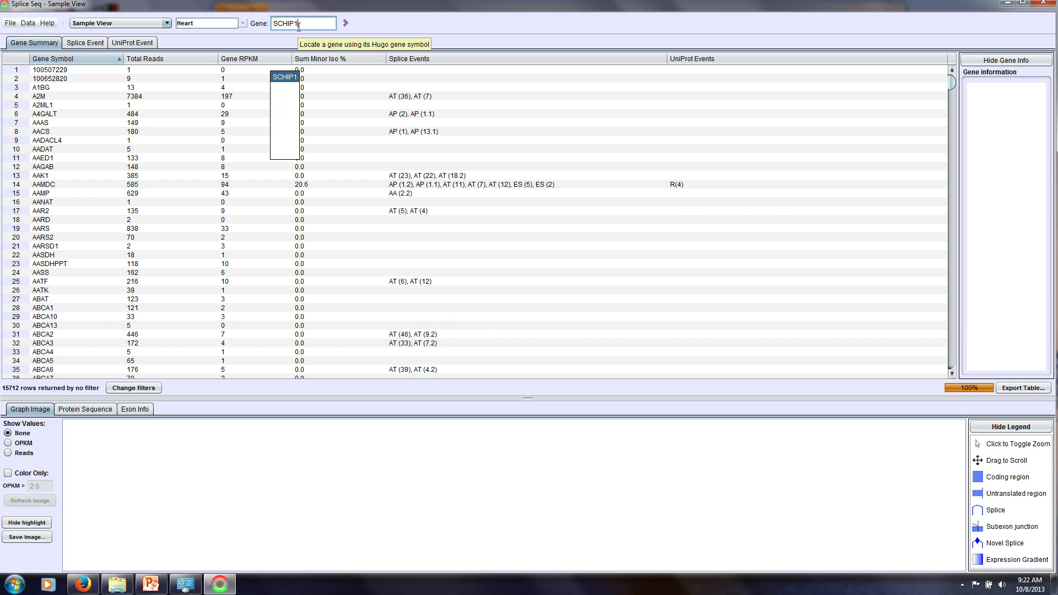
key(Return)
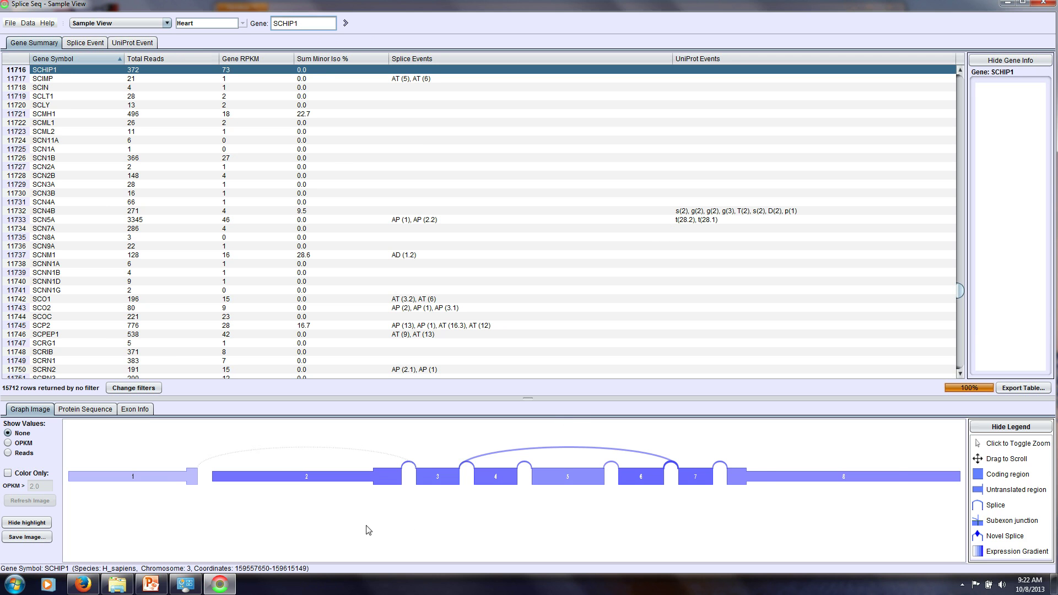
click(226, 517)
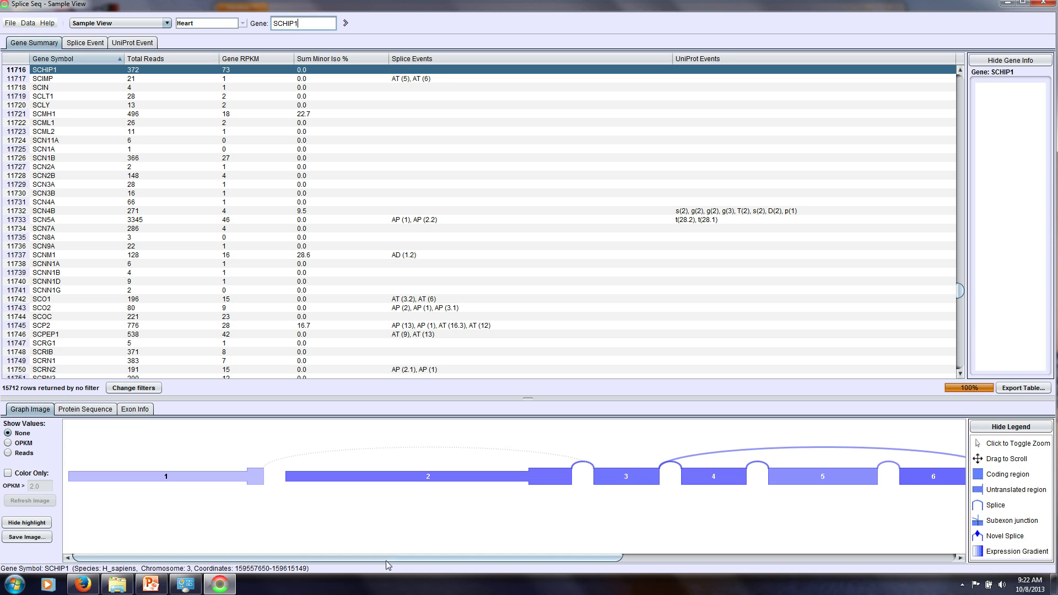
click(549, 498)
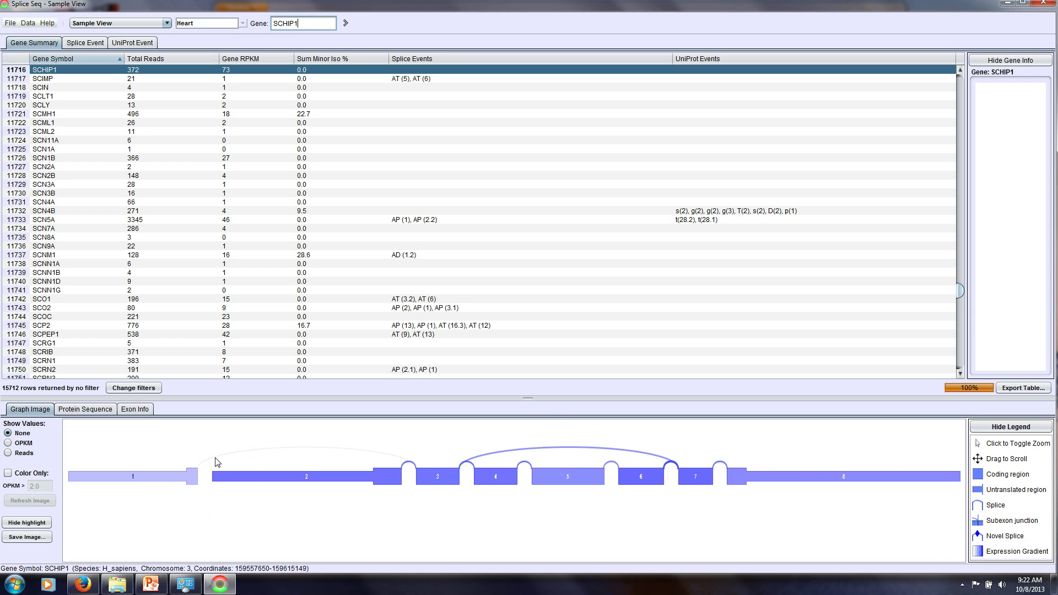
mouse_move(216, 462)
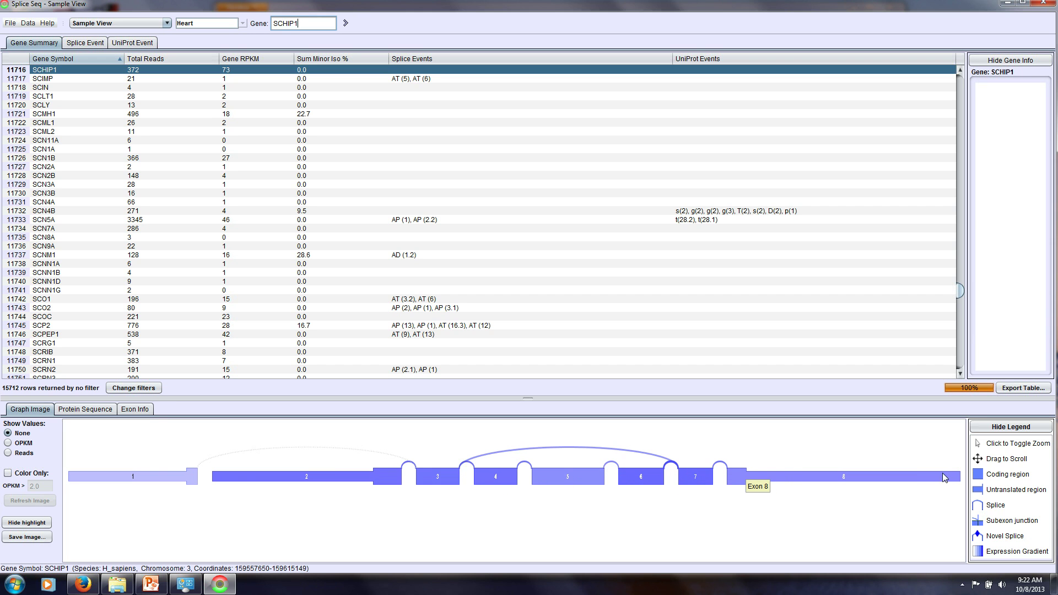
- Show read counts on the SCHIP1 splice graph and enlarge the graph to inspect the exons and splices
click(7, 453)
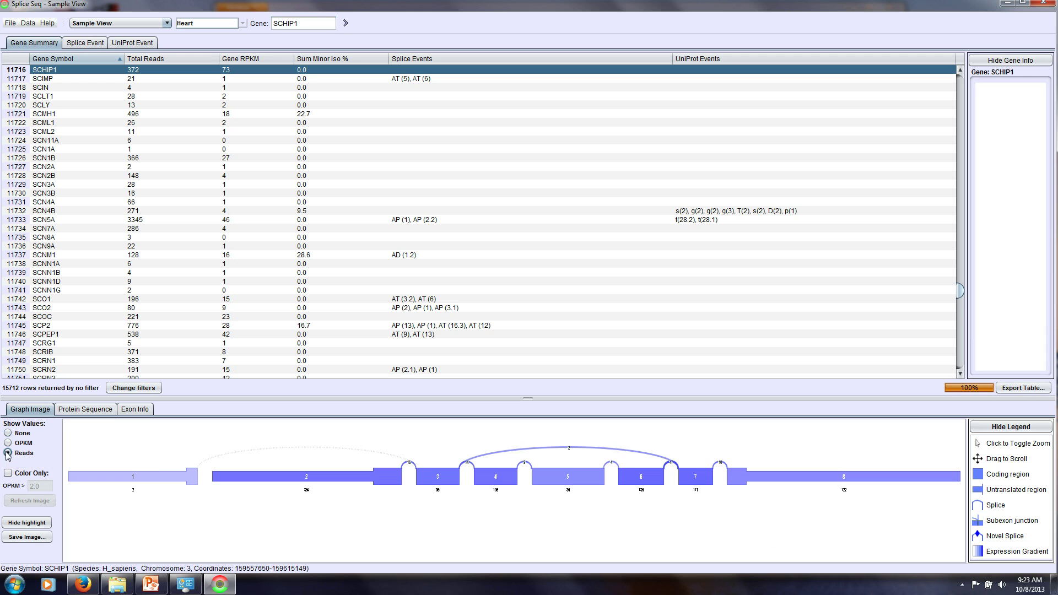
click(292, 506)
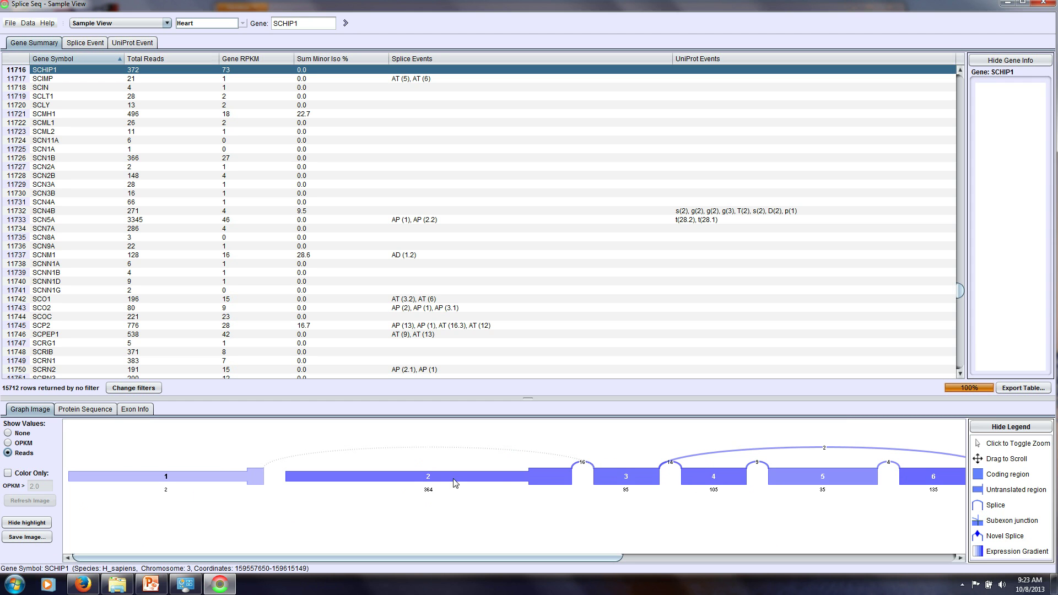
mouse_move(568, 475)
mouse_move(601, 477)
mouse_move(445, 469)
- Show OPKM values on the SCHIP1 splice graph and compare exon 1 with the gene's overall expression
click(8, 443)
click(9, 452)
click(7, 443)
mouse_move(379, 467)
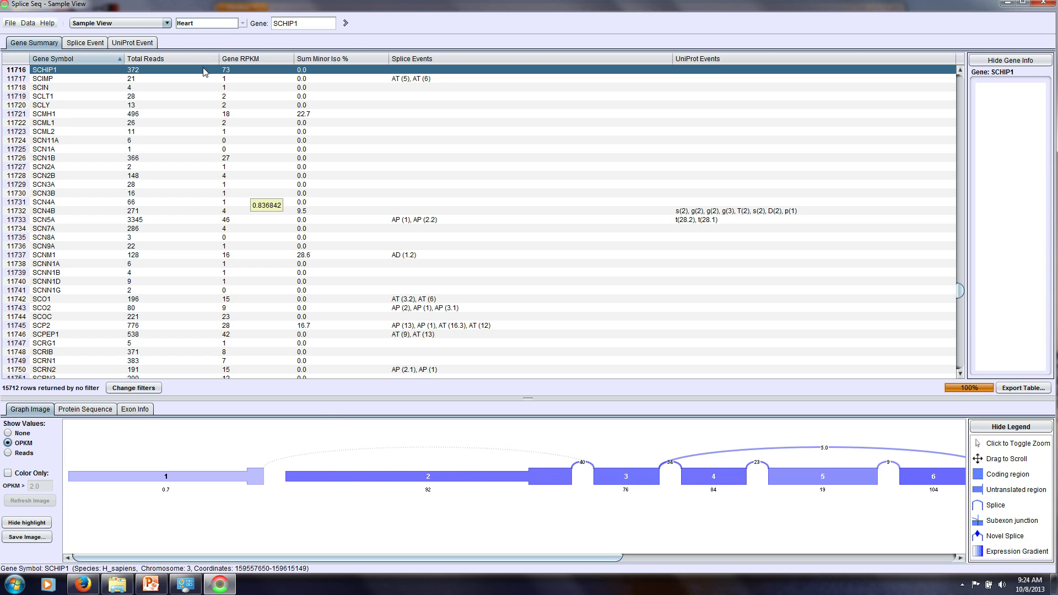
mouse_move(221, 482)
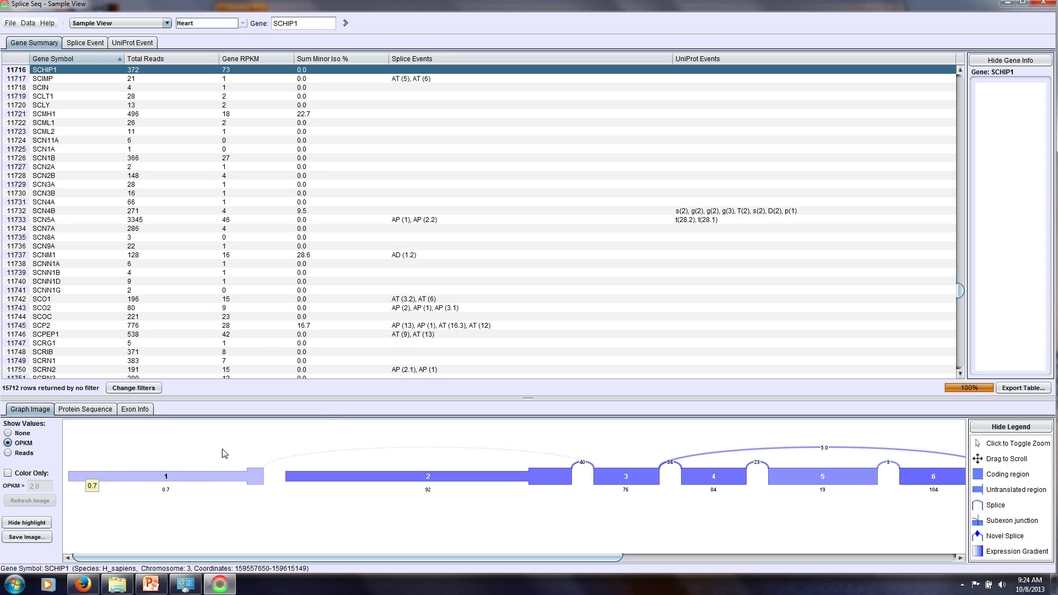
mouse_move(179, 488)
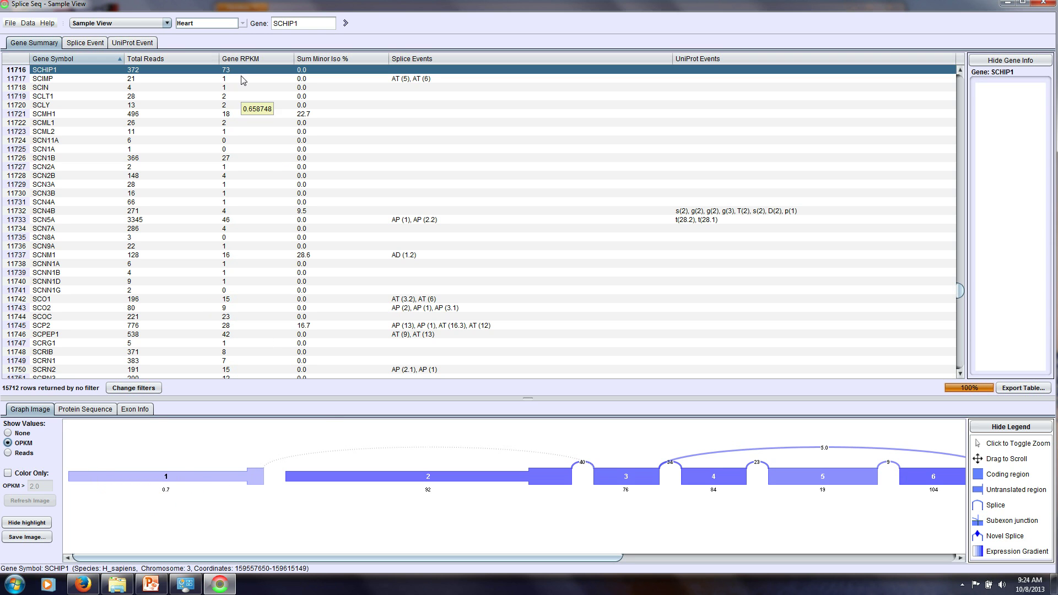
- Locate the gene CLTB in the Heart sample and inspect its splice graph through exon 7
drag(324, 24, 158, 16)
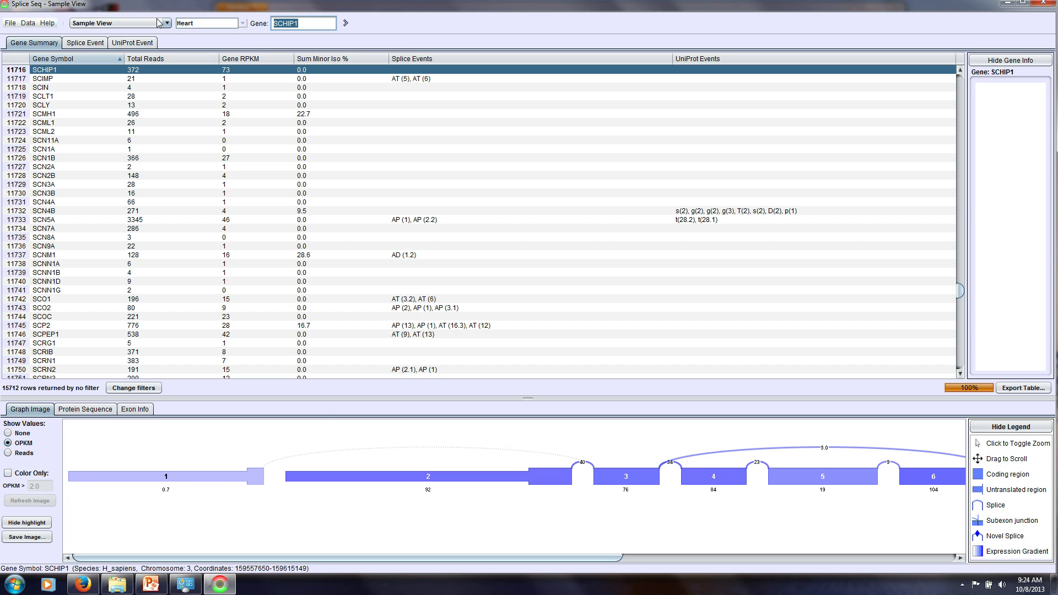
text(CLTB)
key(Return)
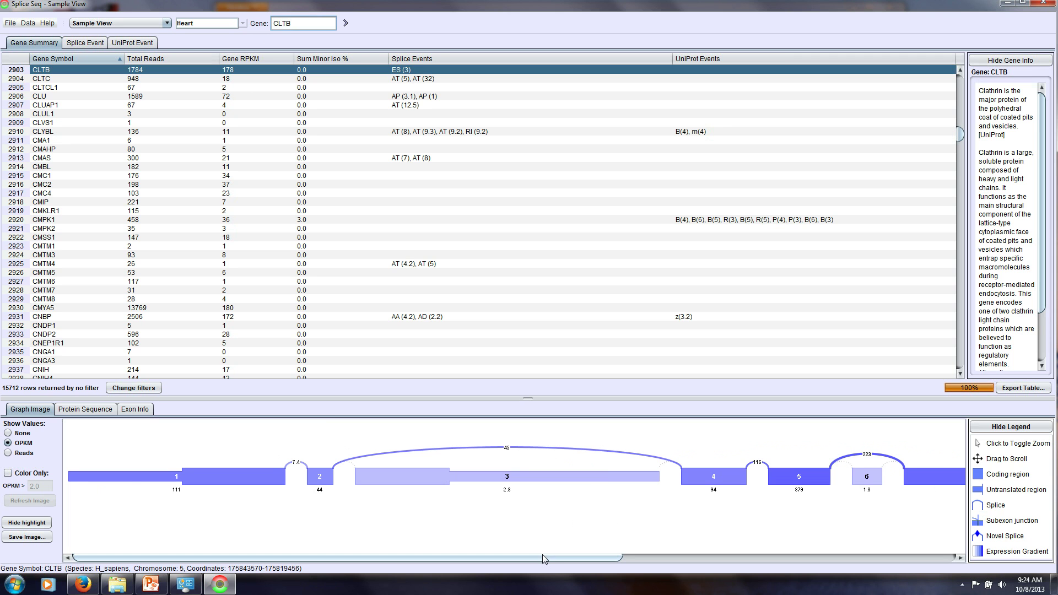
drag(539, 557, 811, 583)
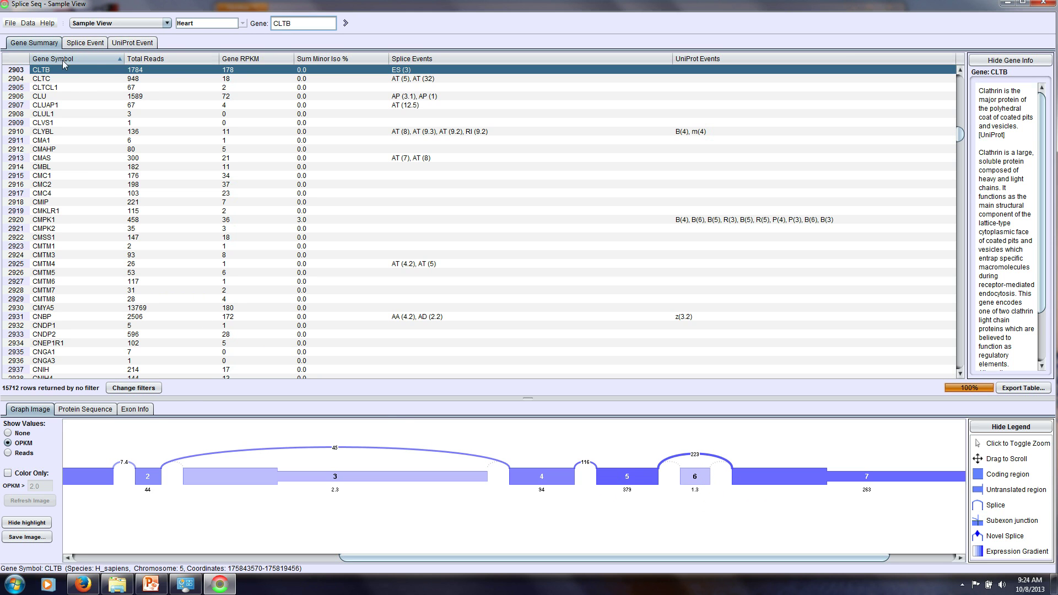
- Load the Brain sample from the Burge folder and locate the gene CLTB in it
click(241, 23)
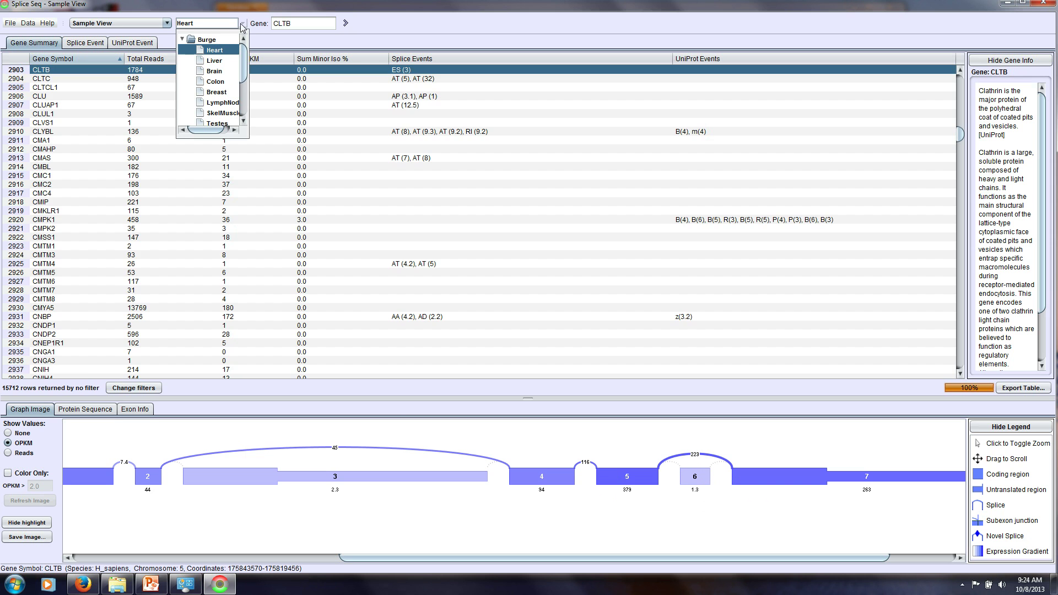
click(216, 71)
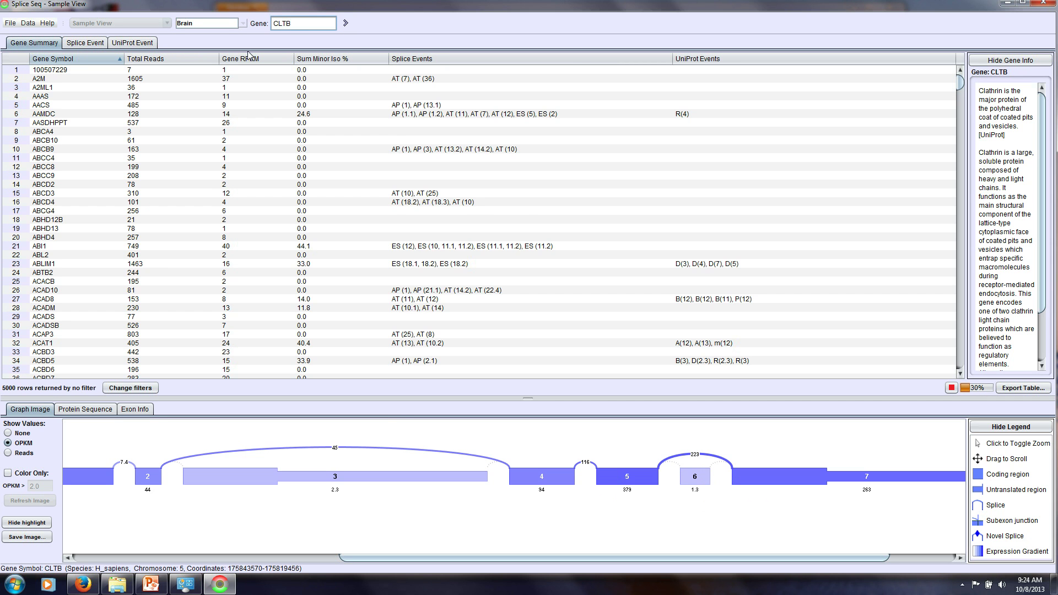
click(311, 23)
key(BackSpace)
key(BackSpace)
key(BackSpace)
key(BackSpace)
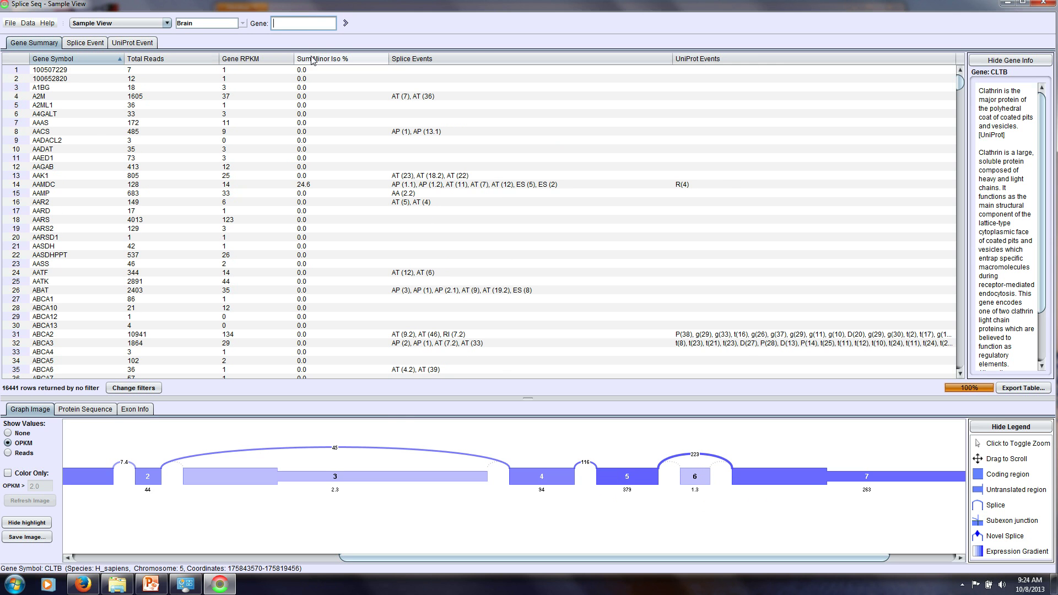
text(cltb)
key(Return)
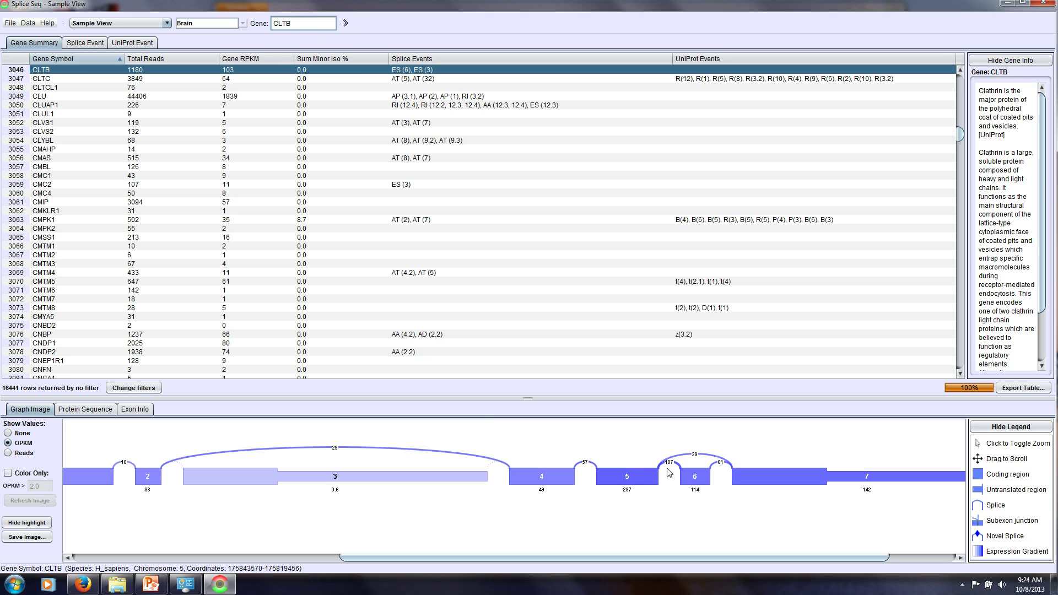
- Inspect the splices around exon 6 of CLTB and read the gene's description to the end
mouse_move(661, 469)
key(ctrl+a)
text(s)
scroll(1042, 111, down, 1)
scroll(1044, 126, up, 1)
drag(1037, 157, 1019, 171)
scroll(1001, 338, down, 3)
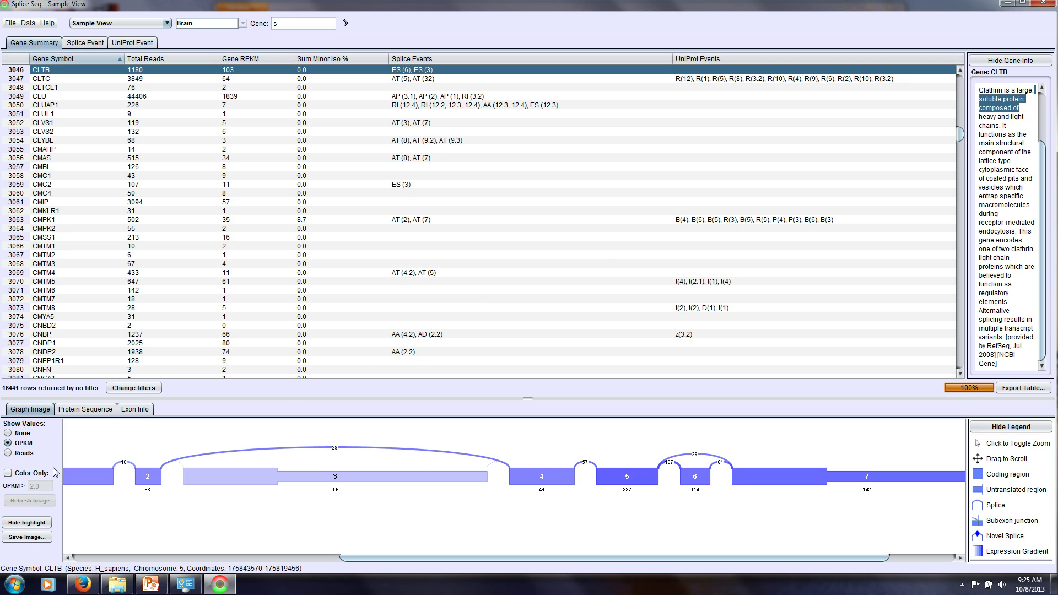
- Fit the whole CLTB splice graph in view, and examine the exon information with exon 5's nucleotide sequence selected
click(501, 516)
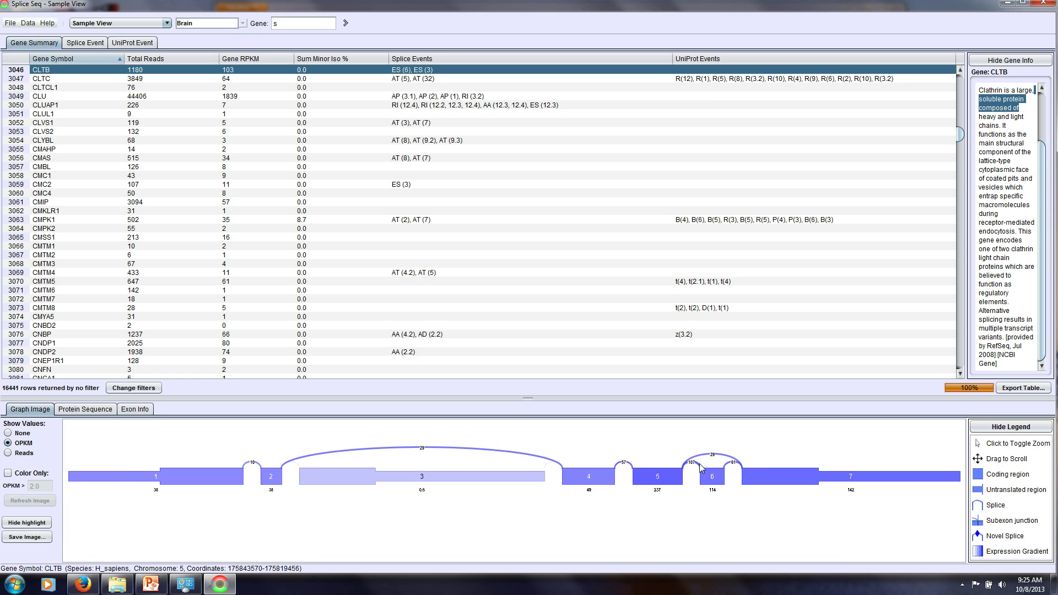
click(133, 411)
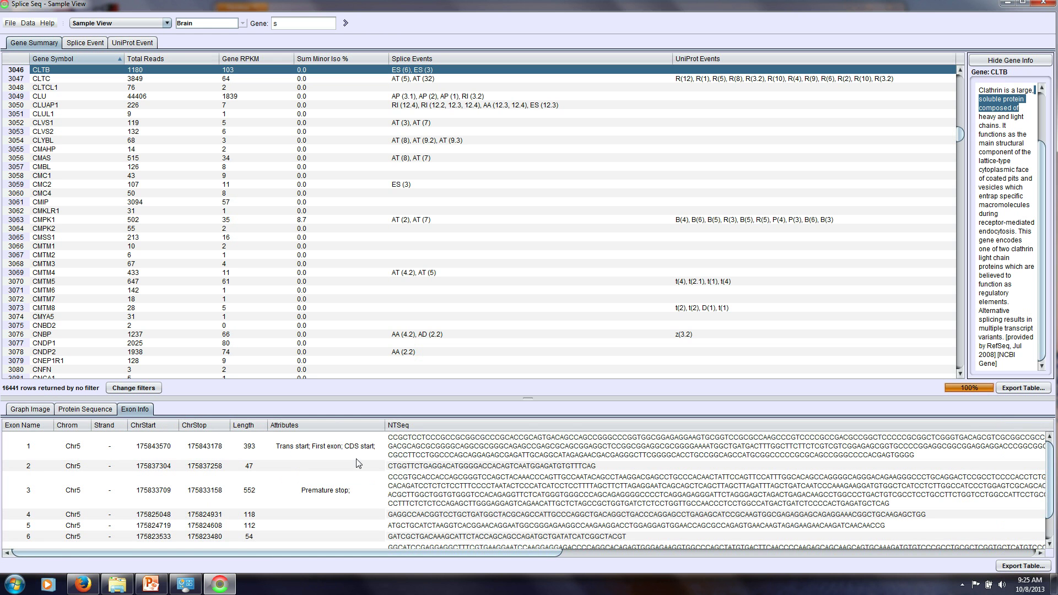
scroll(367, 464, down, 1)
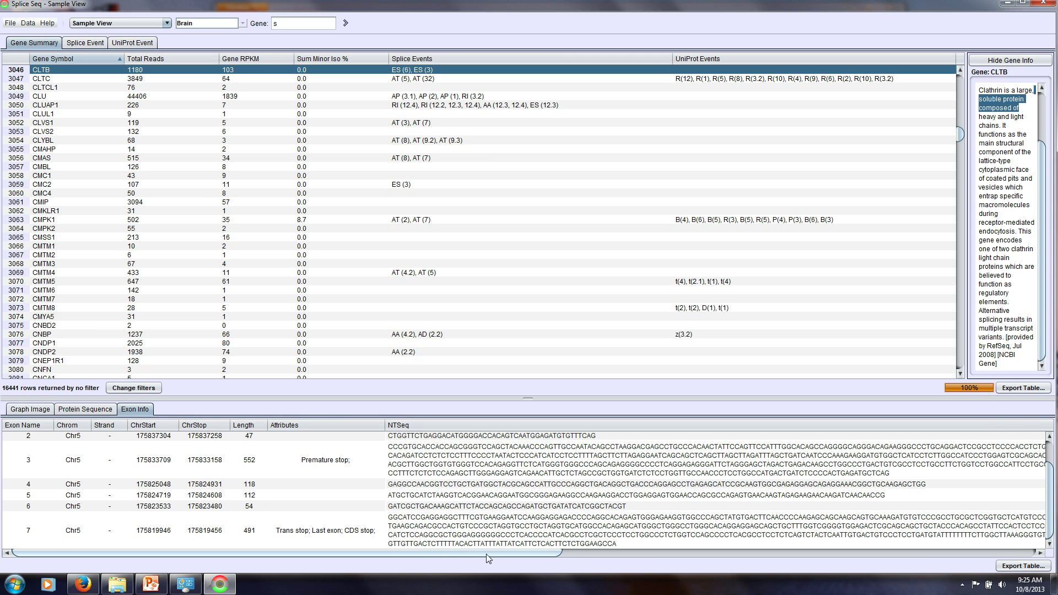
click(435, 500)
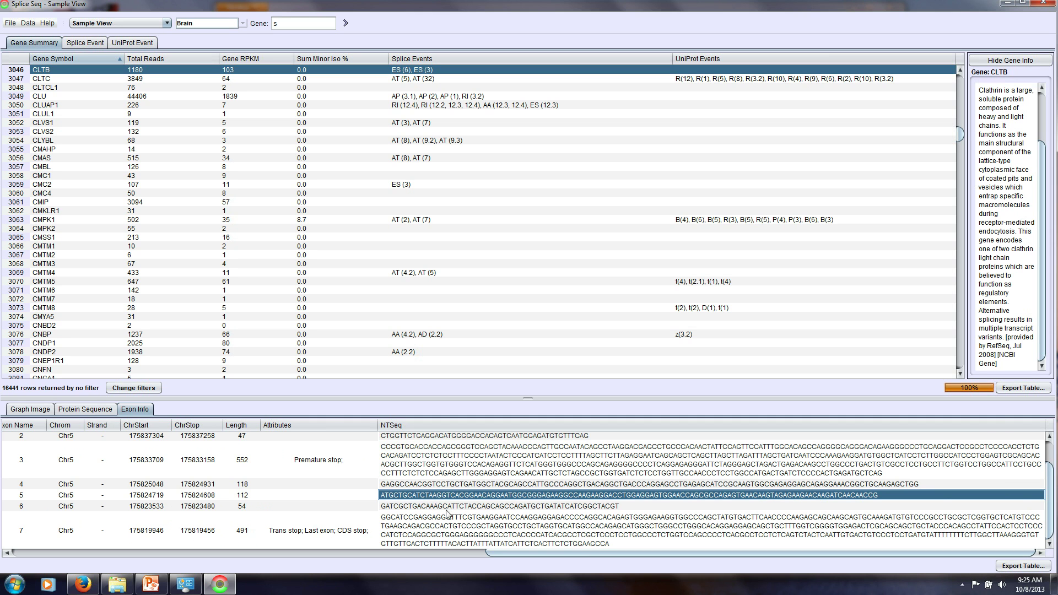
- Select exon 7's nucleotide sequence in the CLTB exon information and bring up the option to copy it
click(444, 518)
right_click(443, 519)
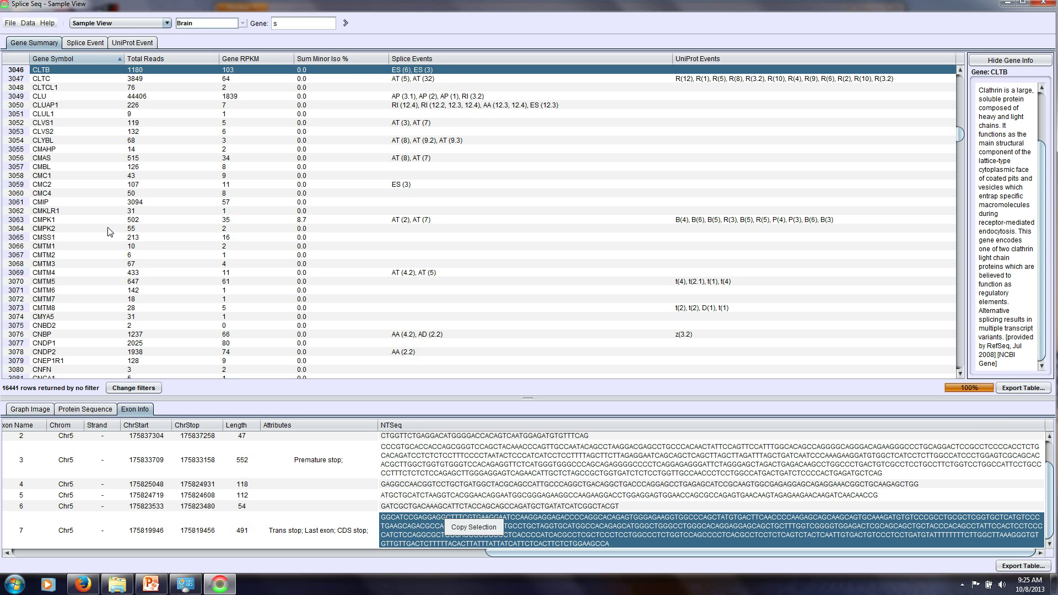
click(34, 45)
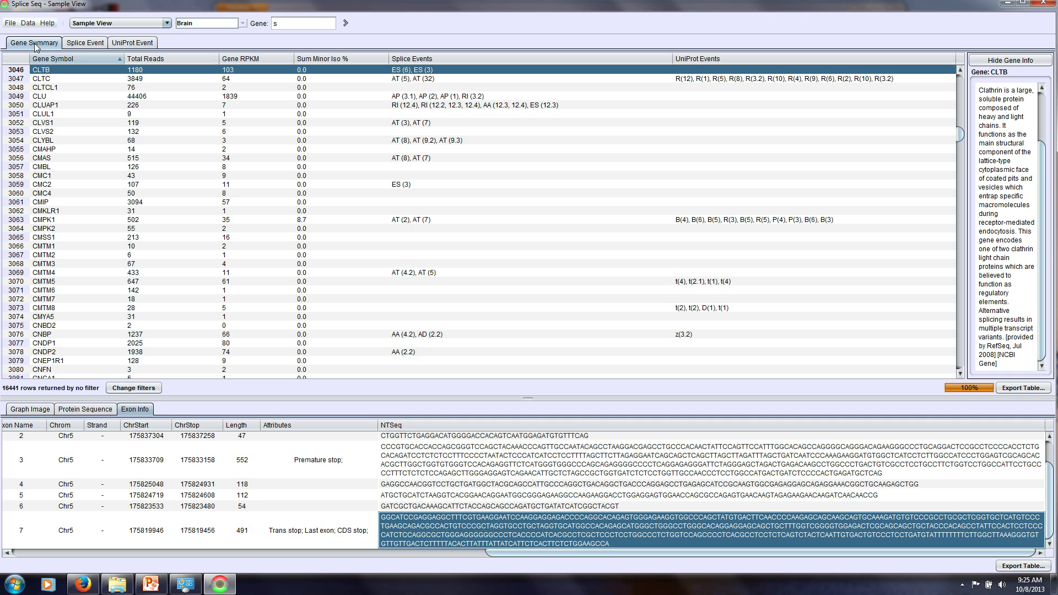
- Show the splice graph again, locate the gene SCHIP1 in the Brain sample, and enlarge its graph around the first exons
click(32, 408)
click(278, 23)
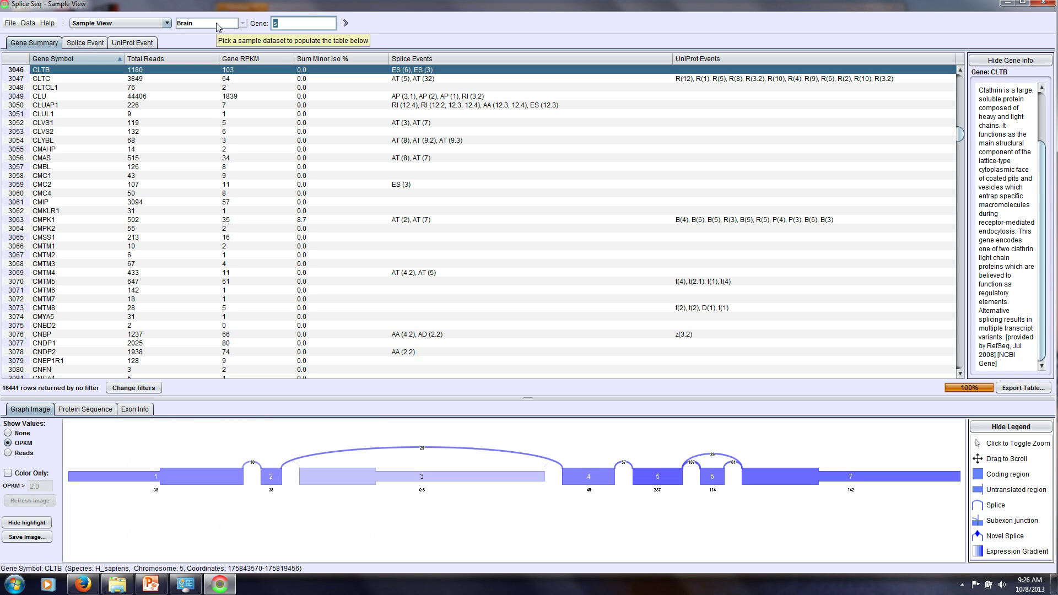
text(chip1)
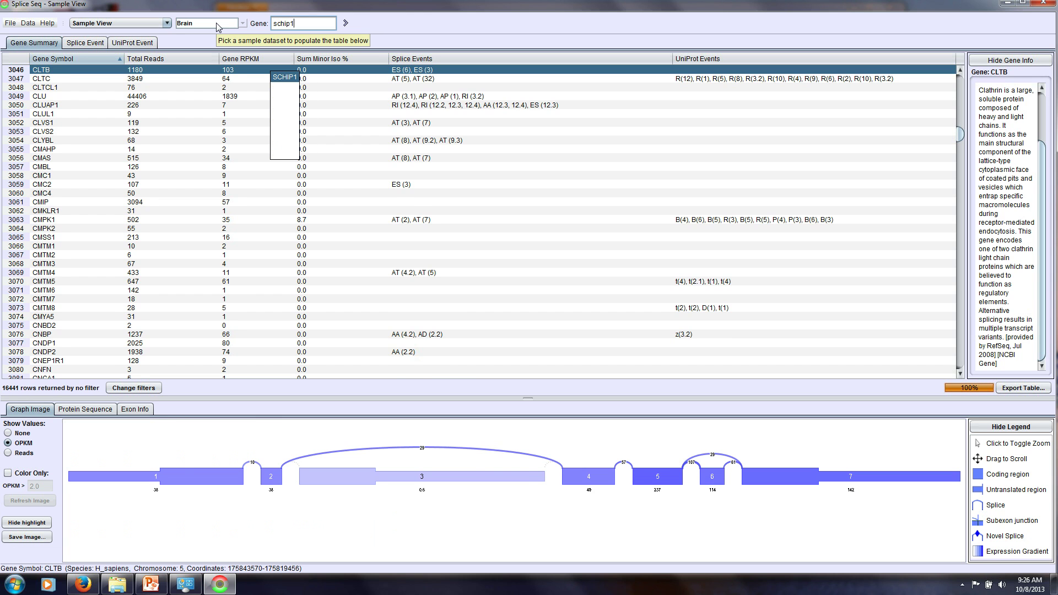
key(Return)
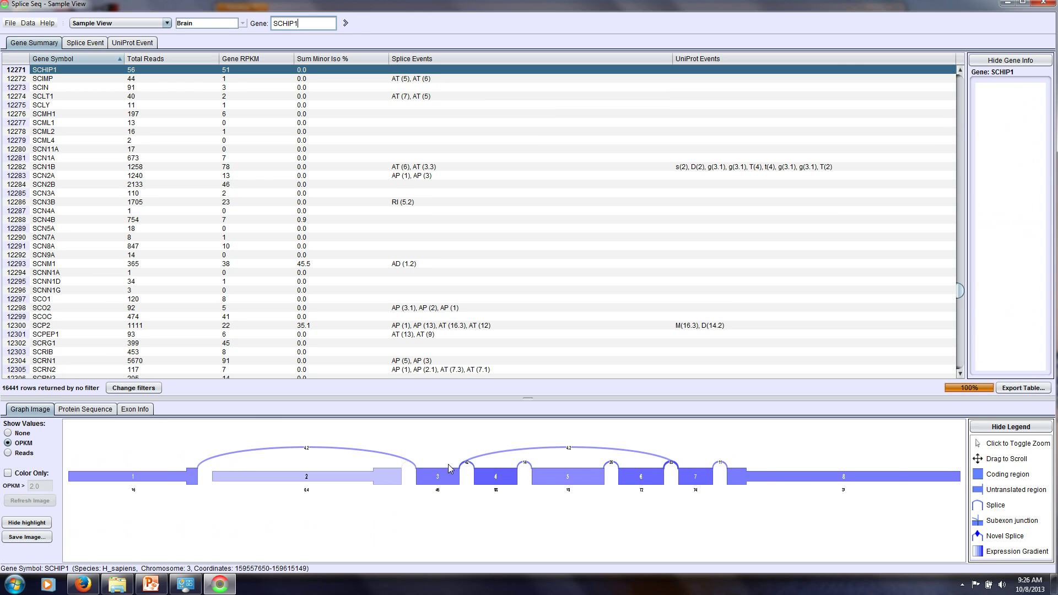
click(348, 508)
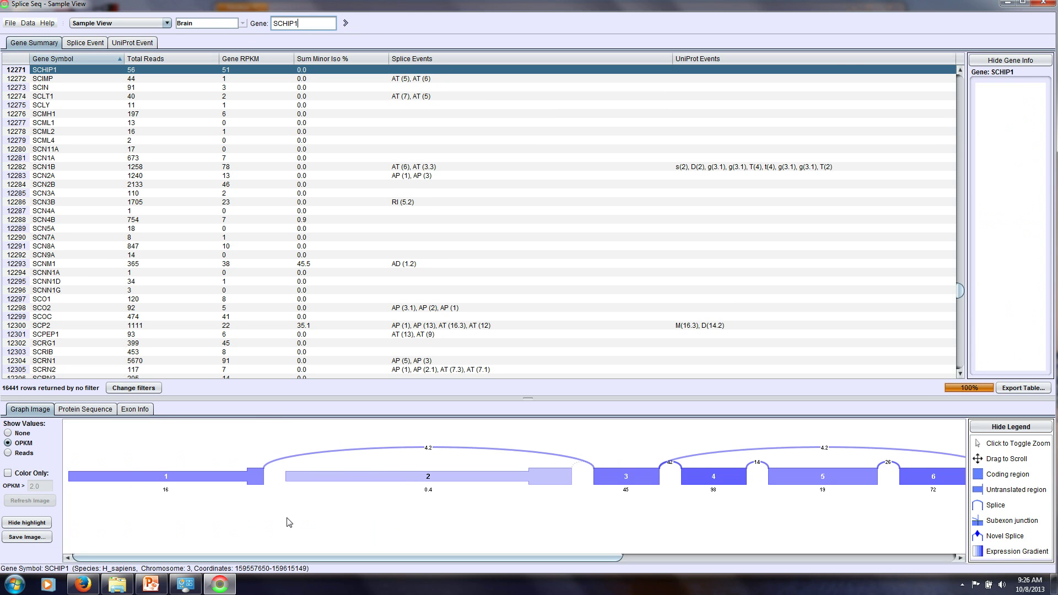